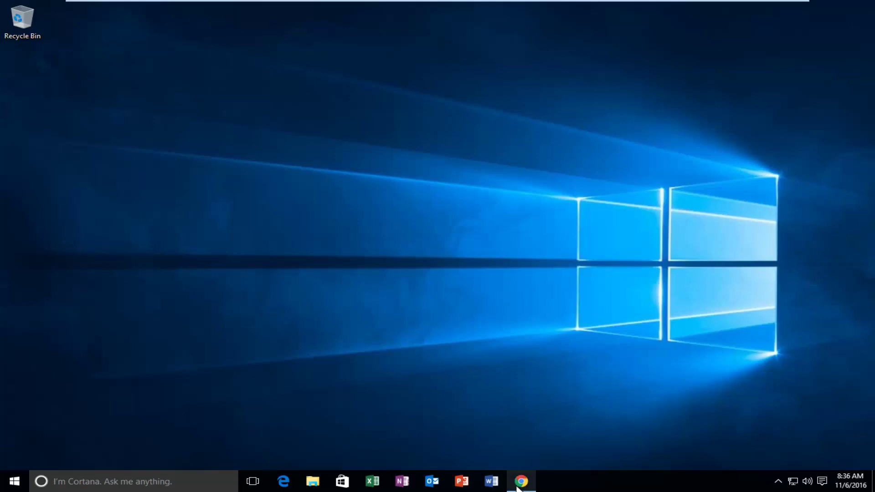
text(https://www.digitalvolcano.co.uk/duplicatecleaner.html)
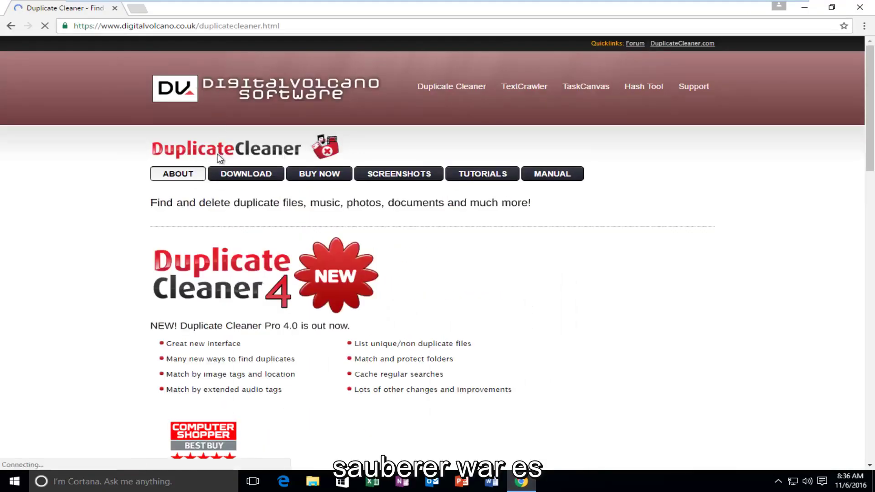
scroll(115, 195, down, 3)
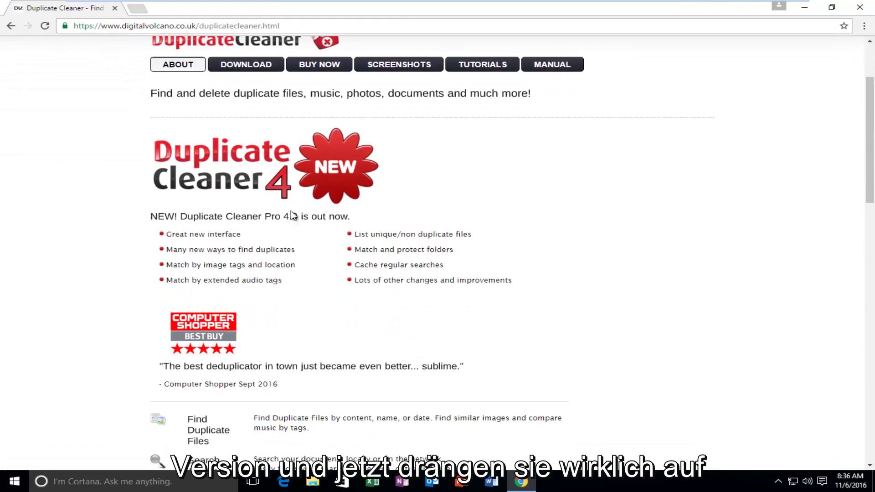
scroll(137, 235, up, 1)
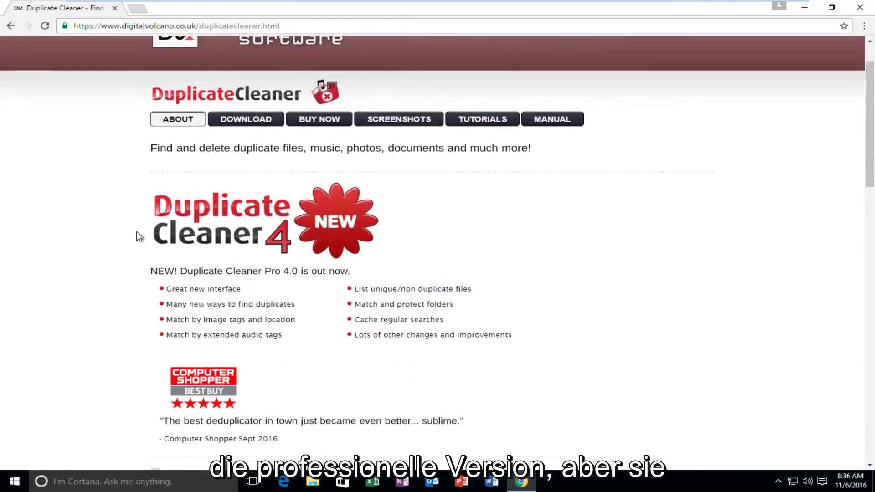
scroll(91, 237, up, 1)
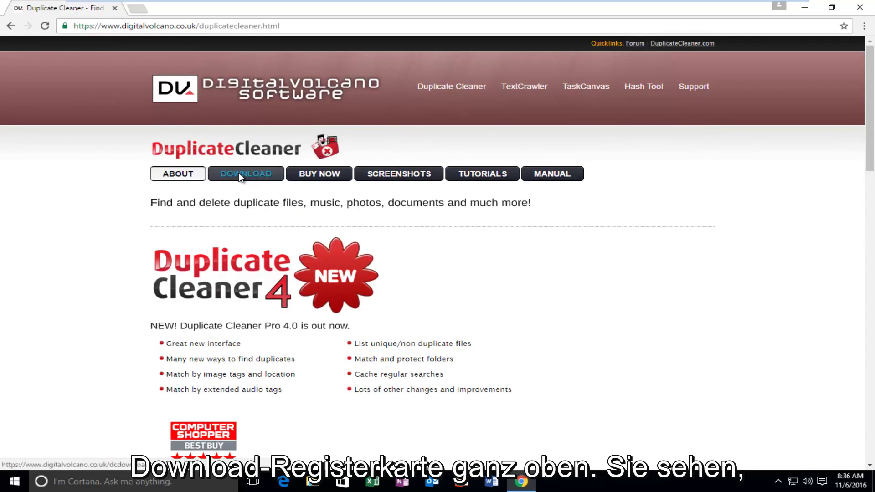
scroll(240, 177, down, 1)
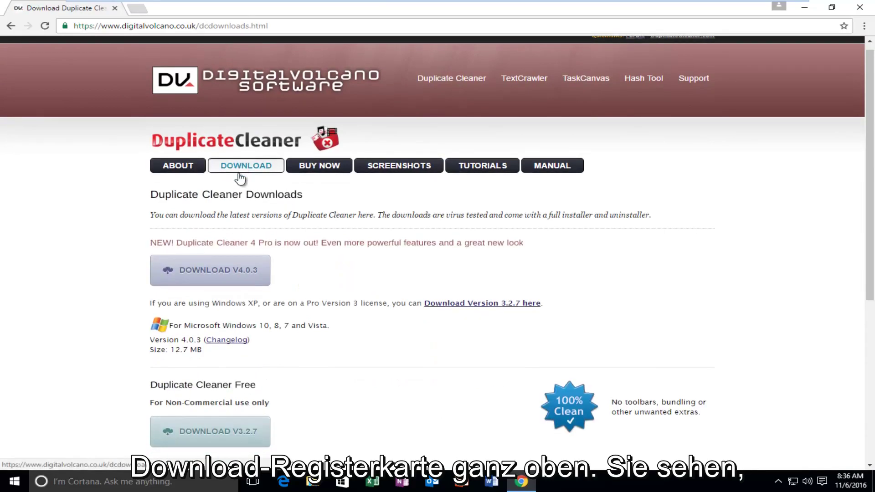
scroll(239, 177, down, 1)
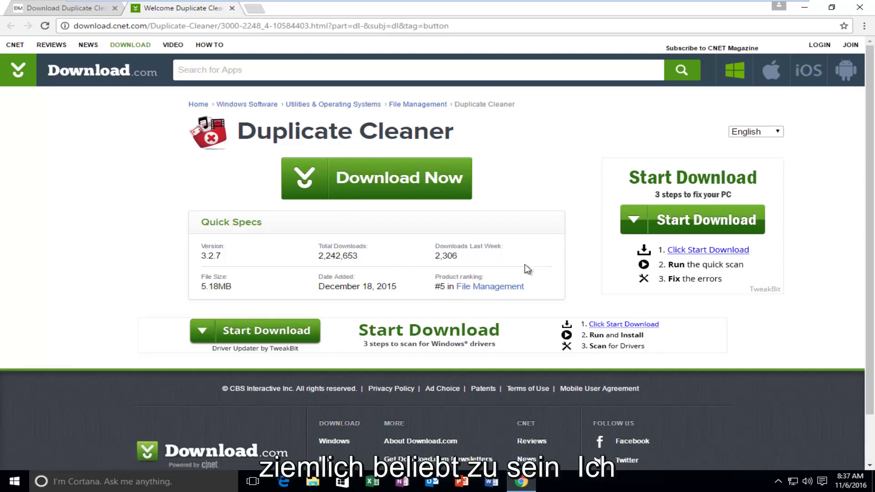
Step: Download the Duplicate Cleaner 3.2.7 installer from Download.com and launch it from the download shelf
click(349, 180)
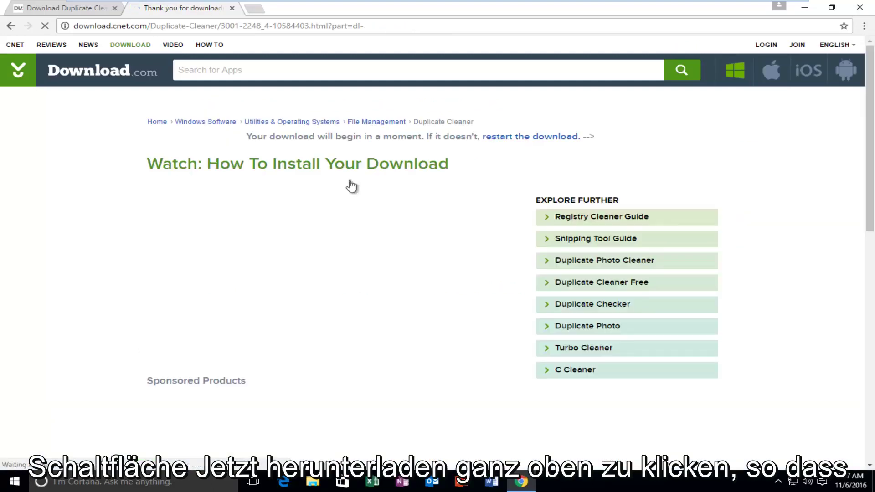
scroll(350, 179, down, 1)
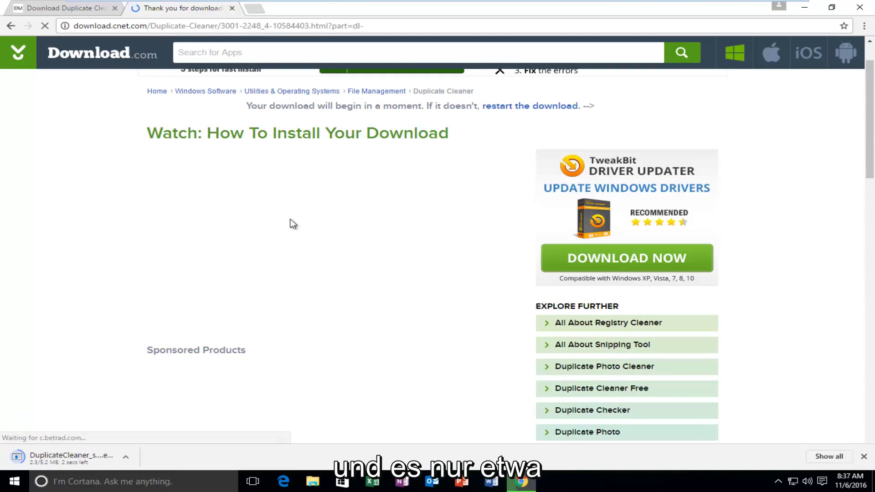
scroll(136, 383, down, 3)
scroll(41, 462, down, 1)
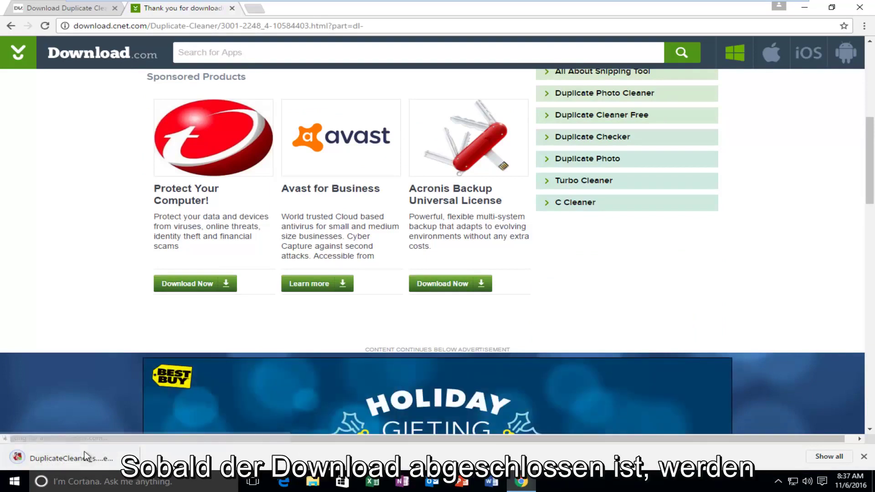
click(58, 458)
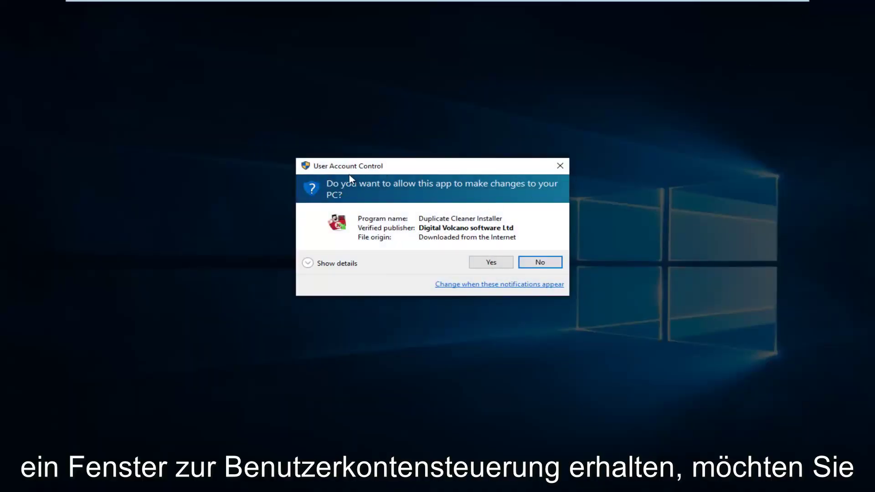
Step: Allow the installer in User Account Control and keep English as the setup language
click(485, 262)
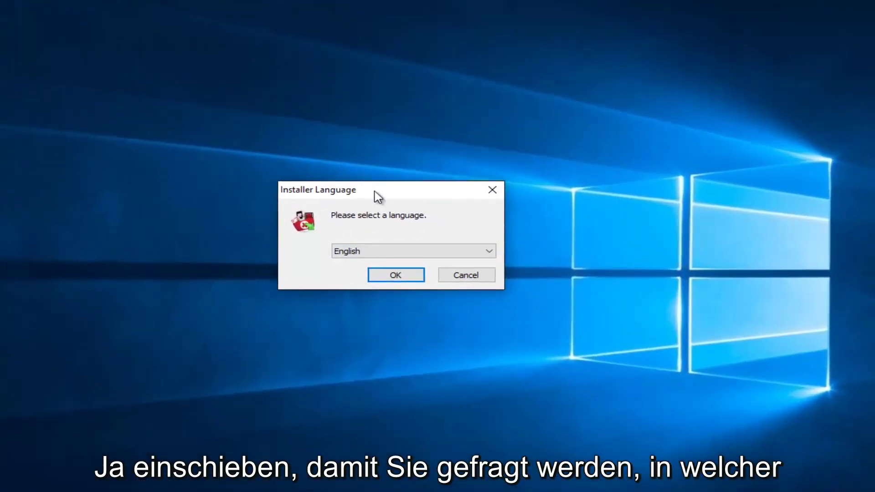
click(387, 252)
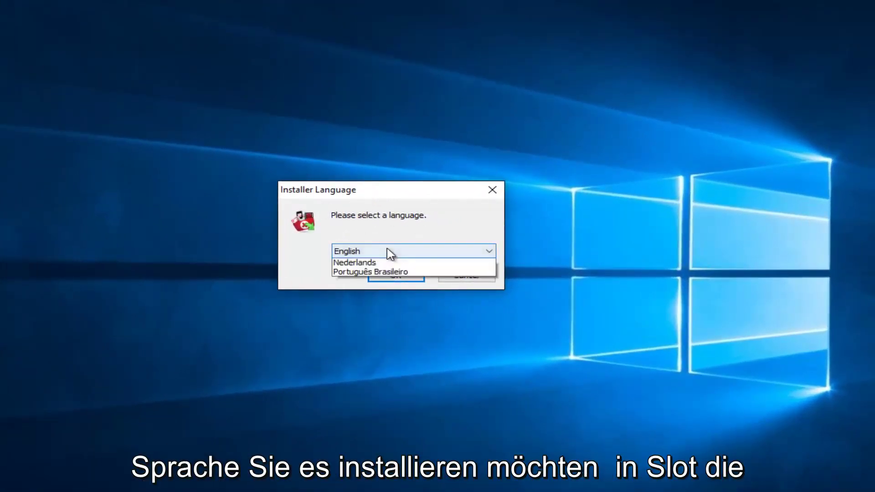
click(400, 219)
click(377, 253)
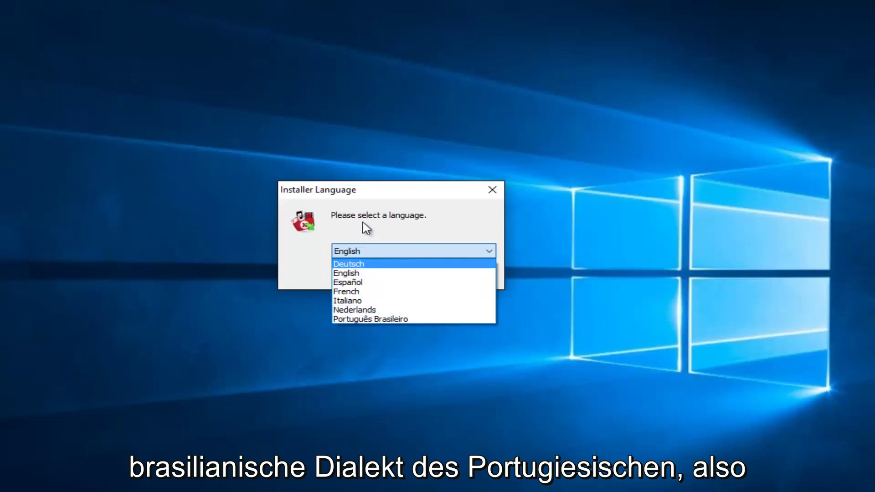
click(346, 273)
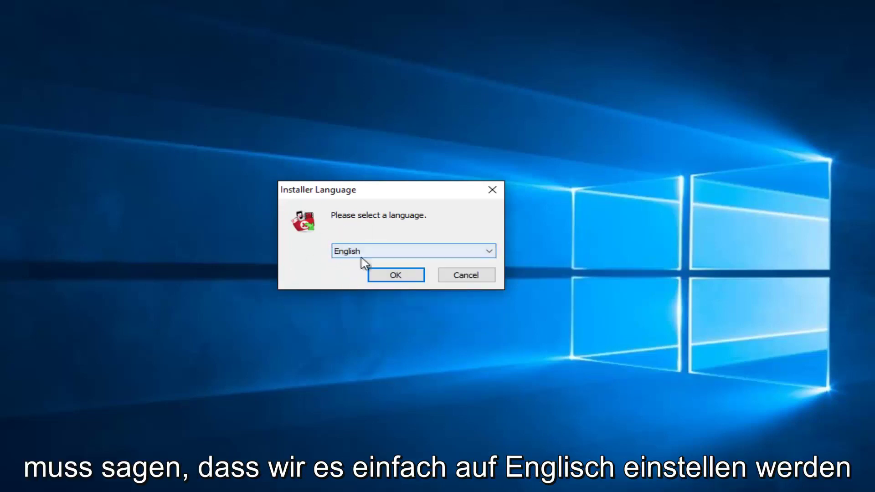
click(385, 282)
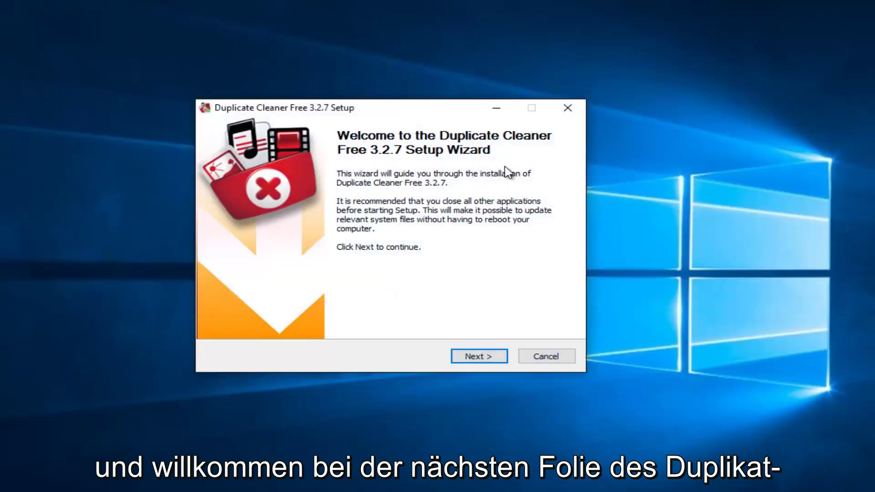
Step: Accept the license, keep the default components and install into the default folder
click(475, 359)
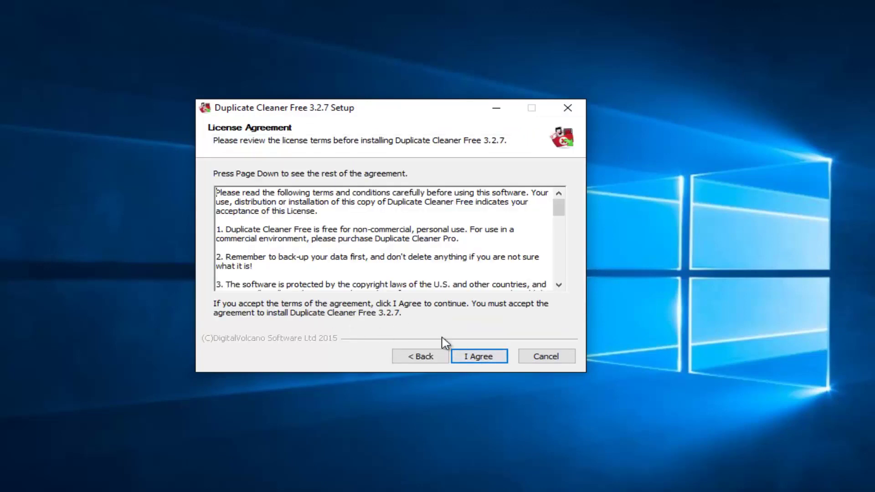
click(478, 360)
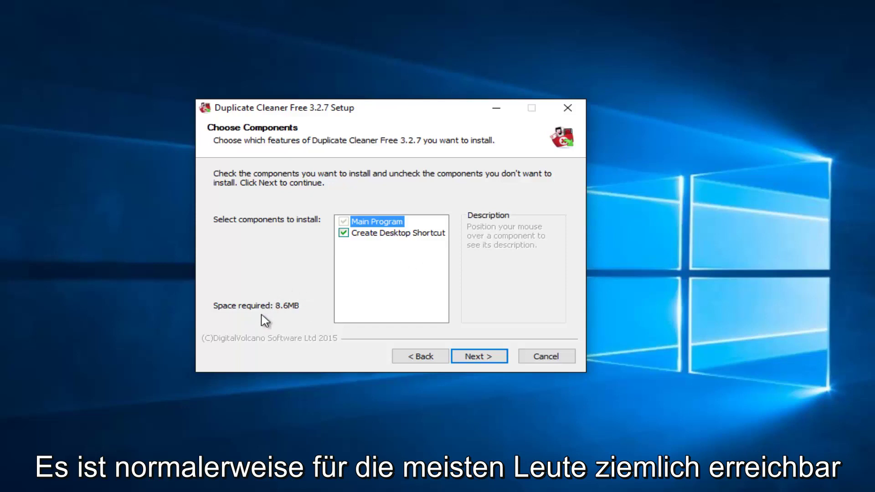
click(480, 358)
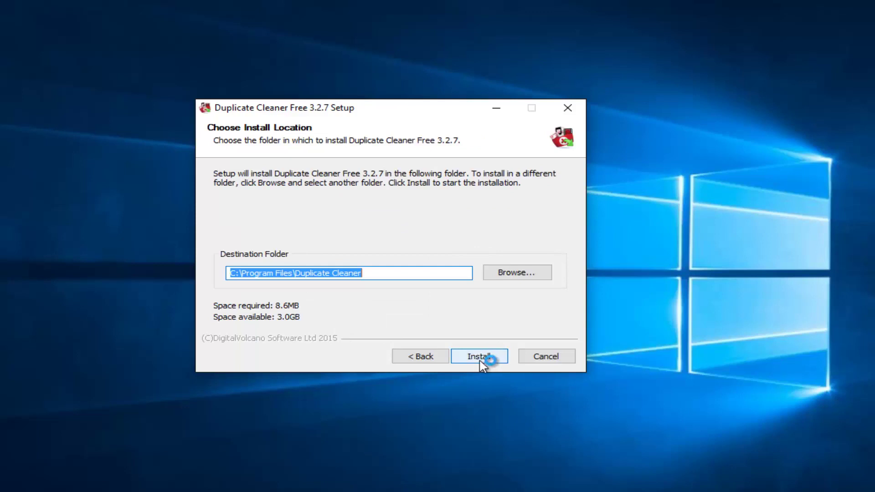
click(479, 361)
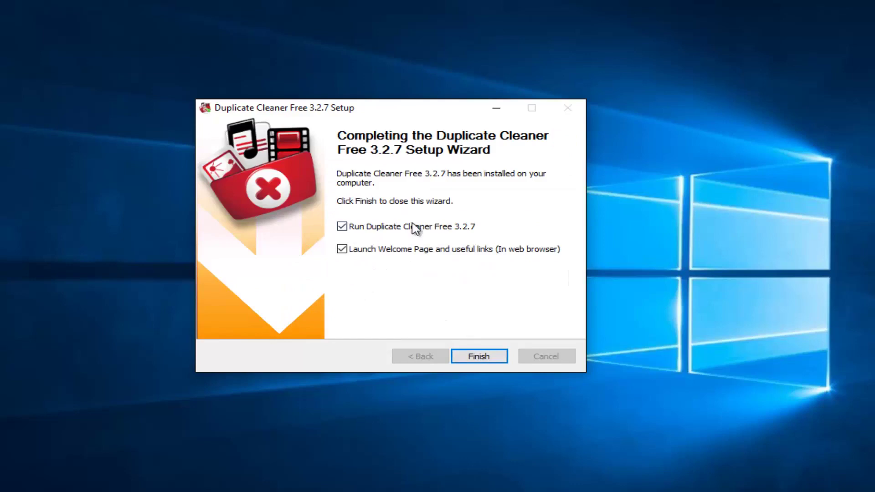
Step: Finish setup with 'Launch Welcome Page' unchecked and 'Run Duplicate Cleaner' kept on
click(343, 250)
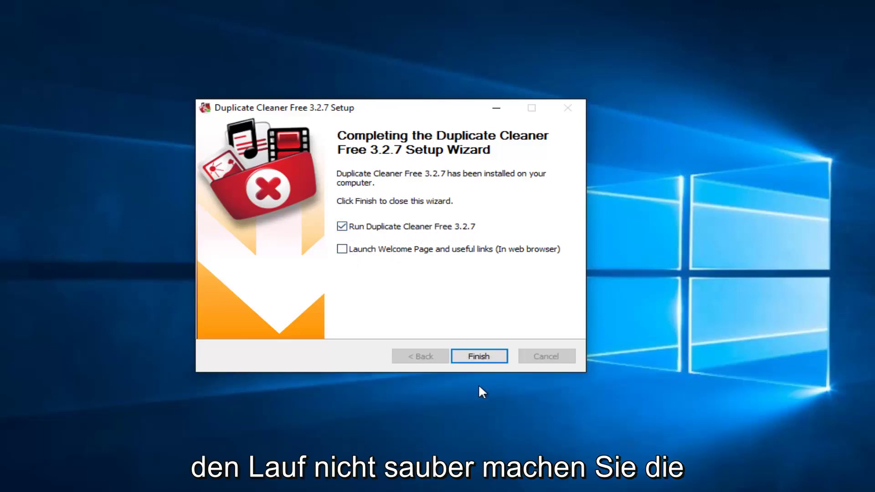
click(470, 357)
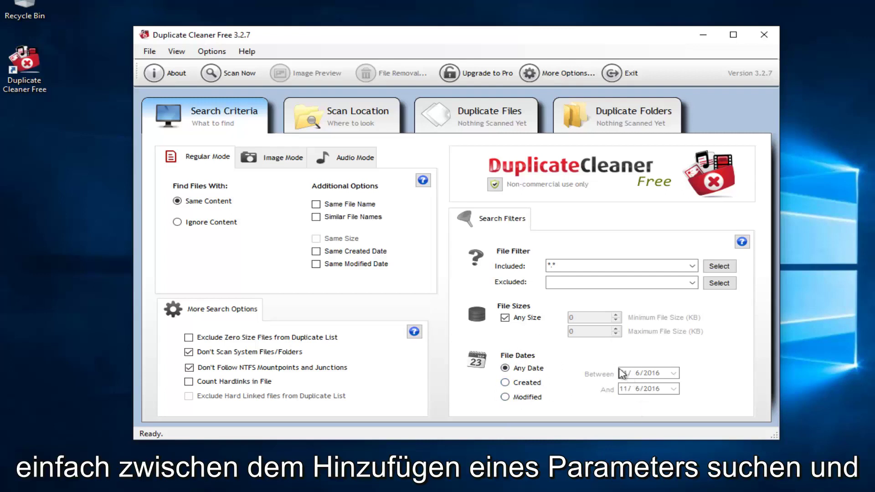
Step: Set the Included file filter to *.* and move to the Scan Location page
click(549, 265)
text(*.*)
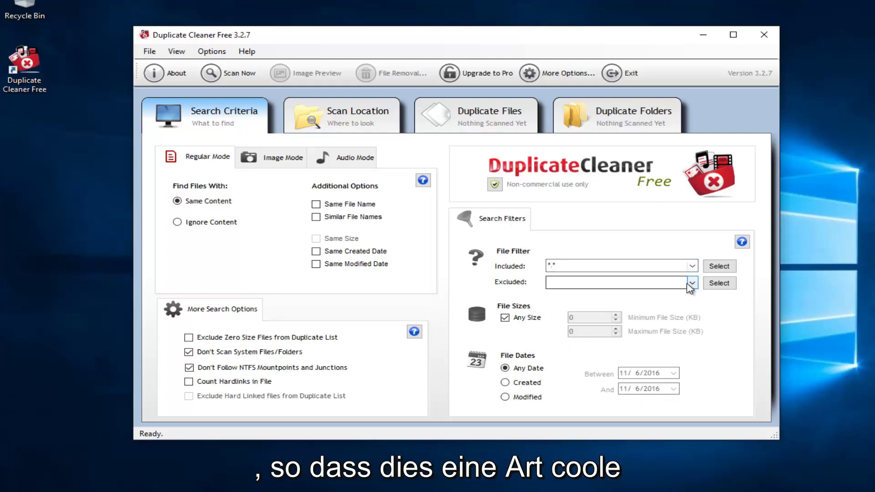
click(361, 128)
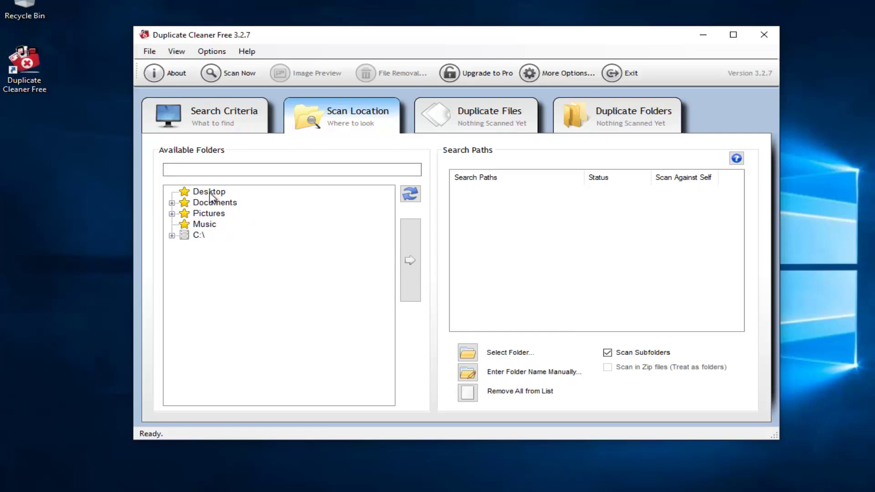
click(479, 123)
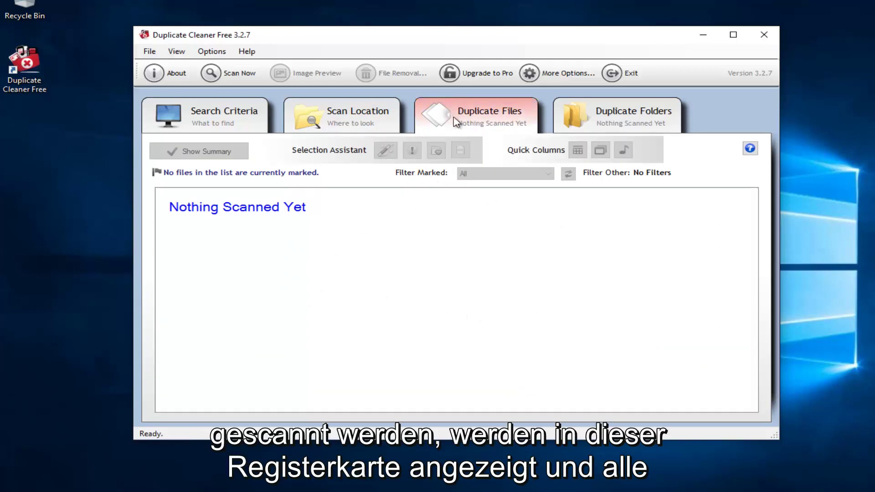
click(600, 113)
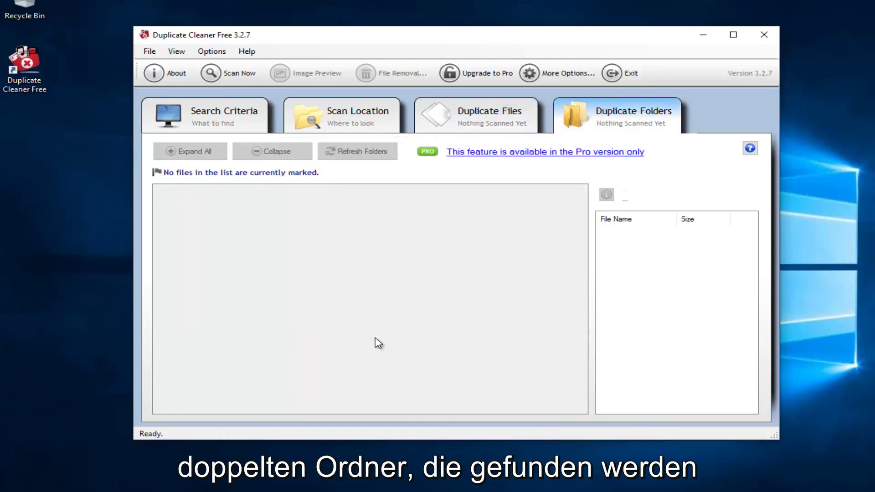
click(496, 112)
click(613, 113)
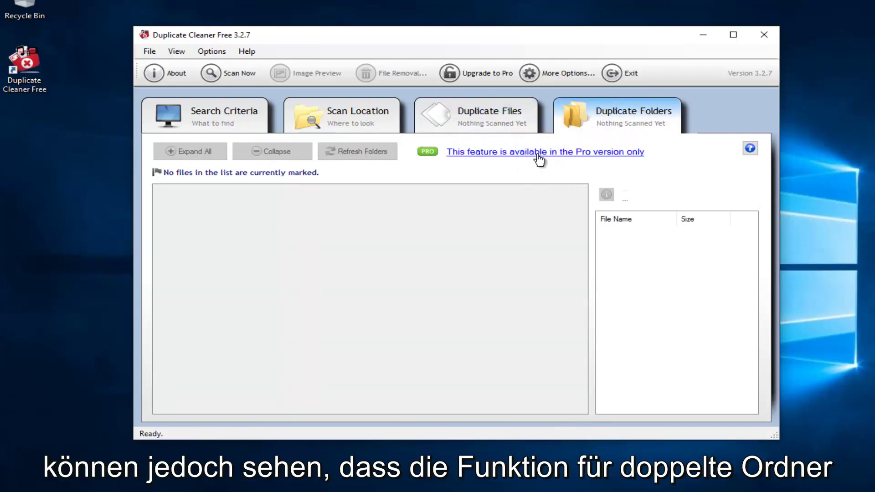
click(520, 118)
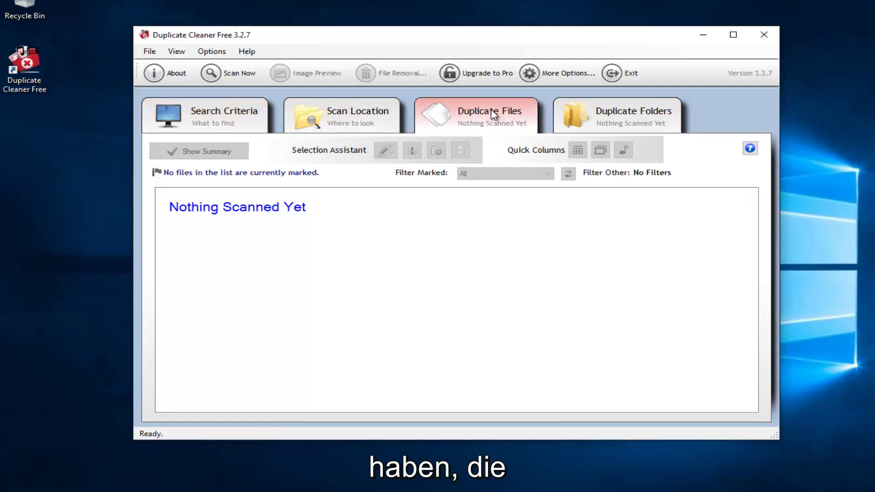
click(314, 119)
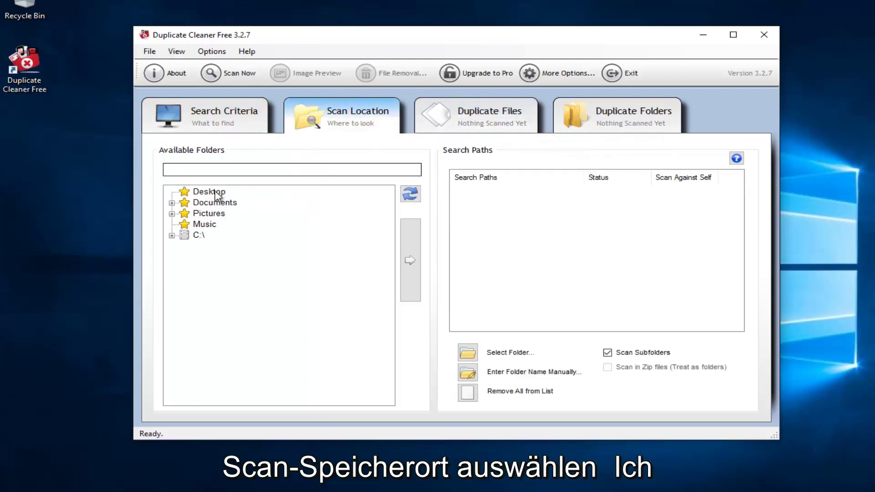
Step: Add the Documents folder to the search paths and run Scan Now
click(172, 203)
click(172, 203)
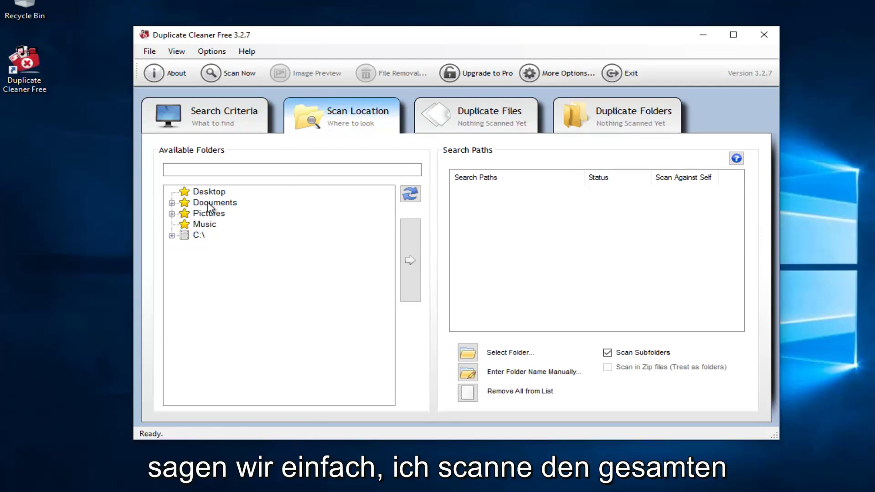
click(209, 207)
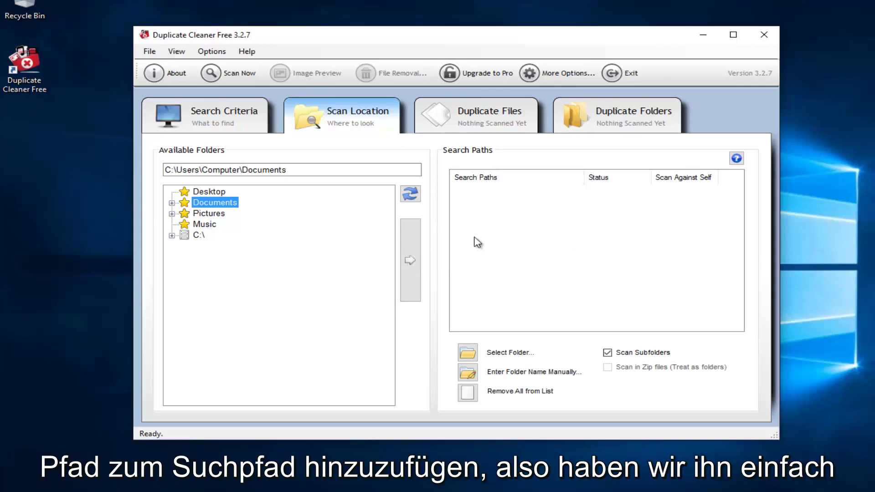
click(410, 256)
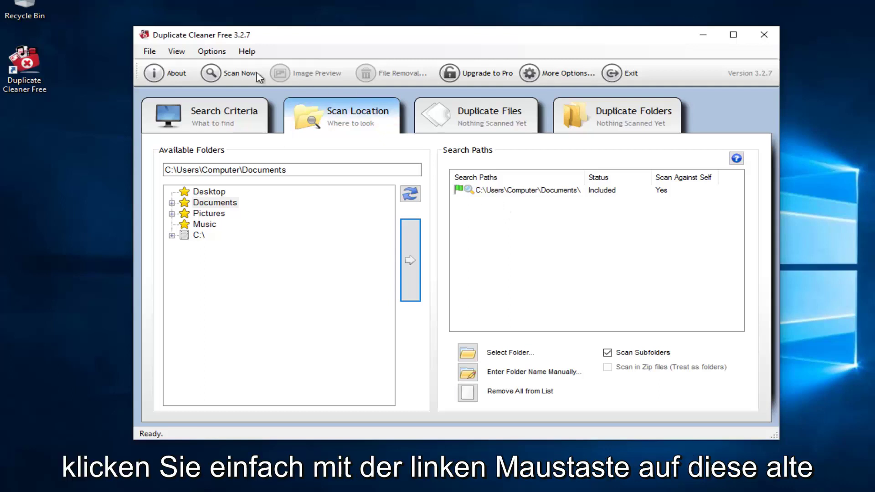
click(220, 72)
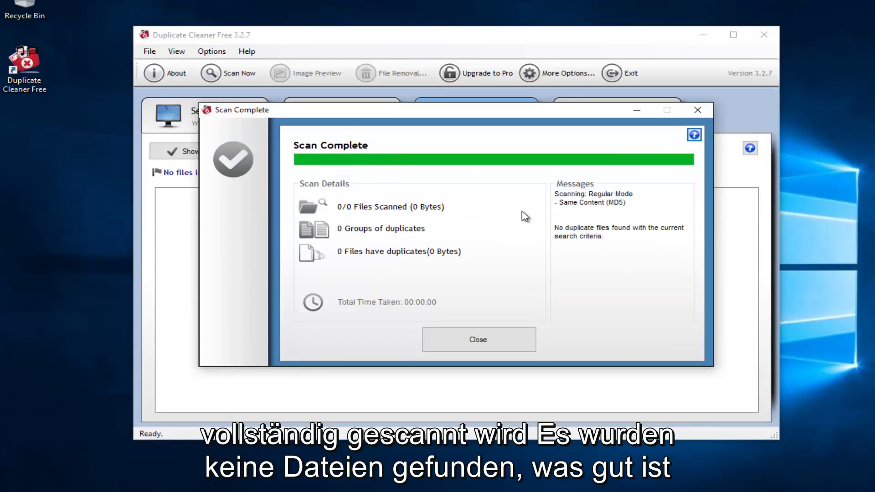
Step: Close the Scan Complete report and drag the program window slightly to the right
click(456, 339)
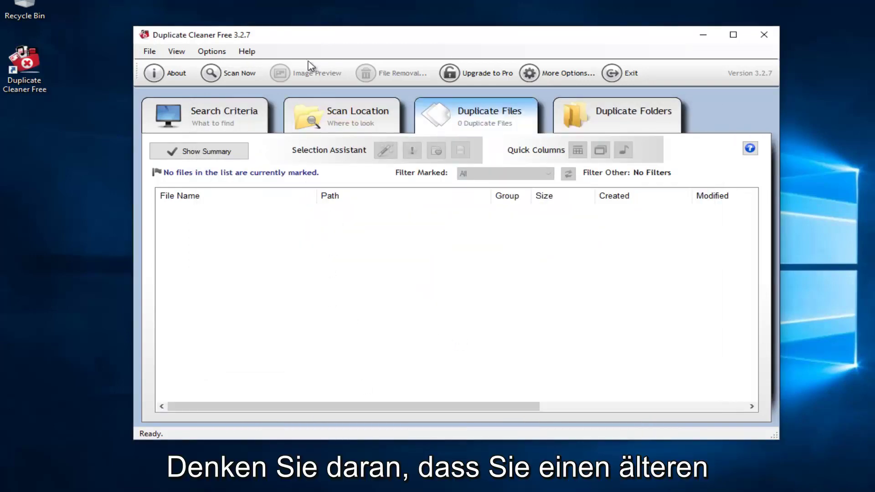
drag(342, 34, 381, 34)
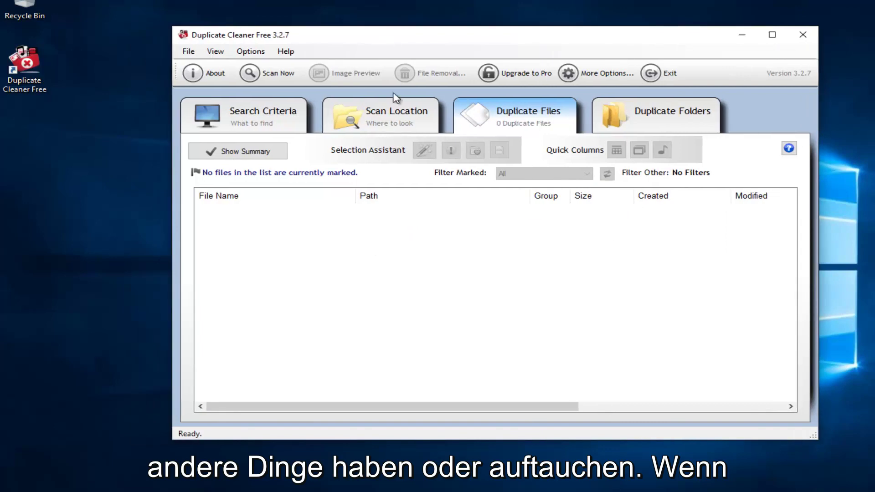